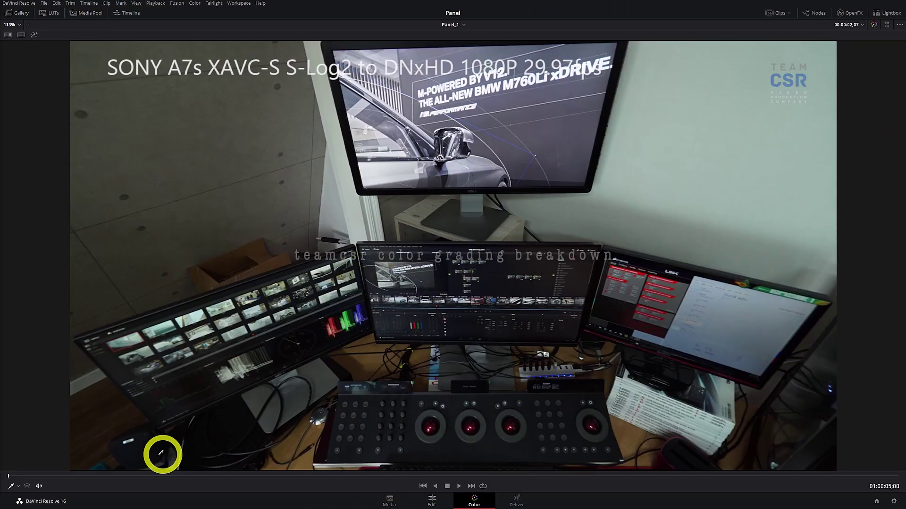
Step: Step through the presentation clips from the panel questions title, past the knife and console images, toward the pine tree clip
{"action": "left_click_drag", "start_coordinate": [275, 483], "coordinate": [412, 482]}
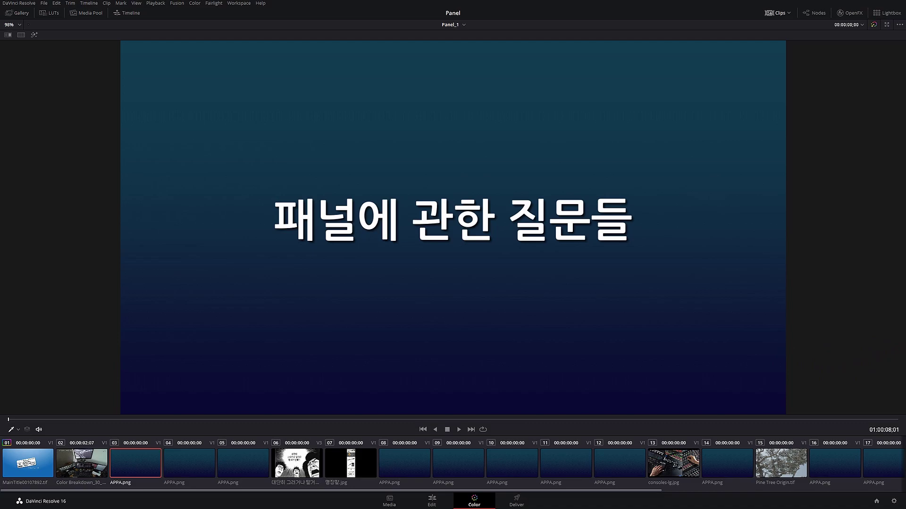
{"action": "left_click", "coordinate": [189, 463]}
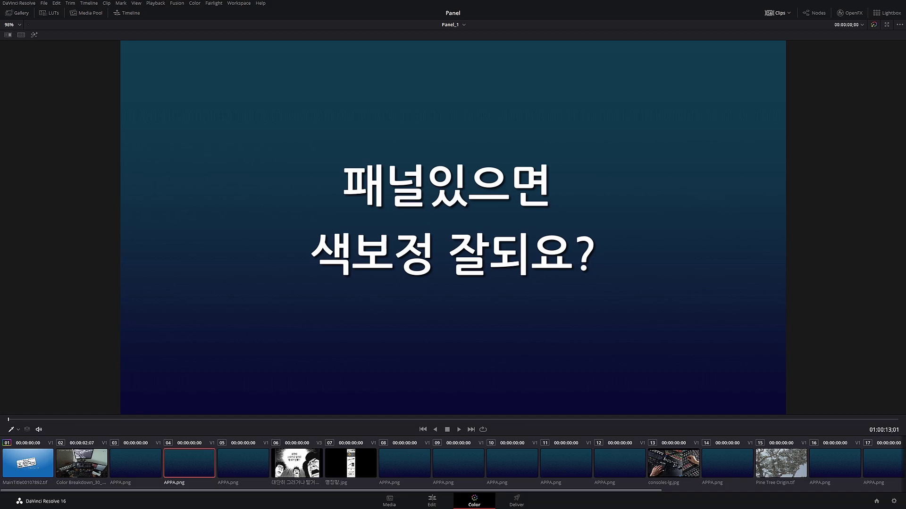
{"action": "left_click", "coordinate": [243, 463]}
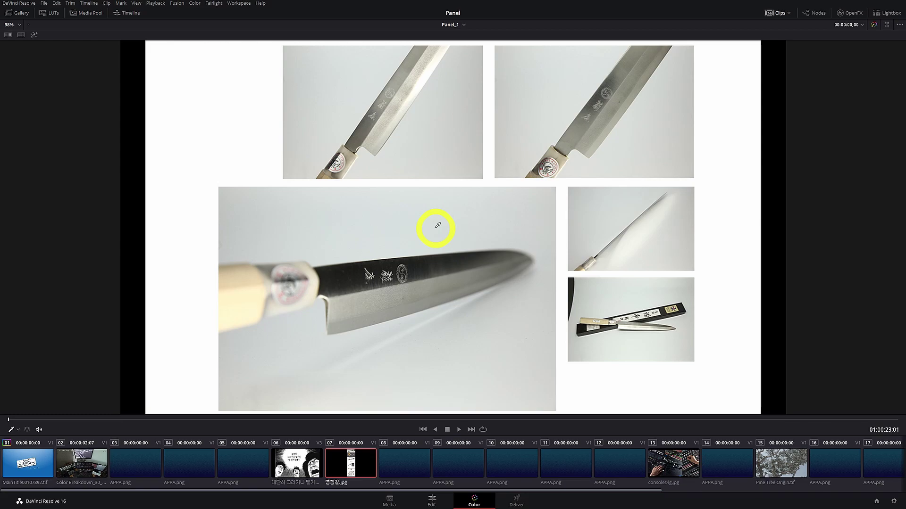
{"action": "key", "text": "Down"}
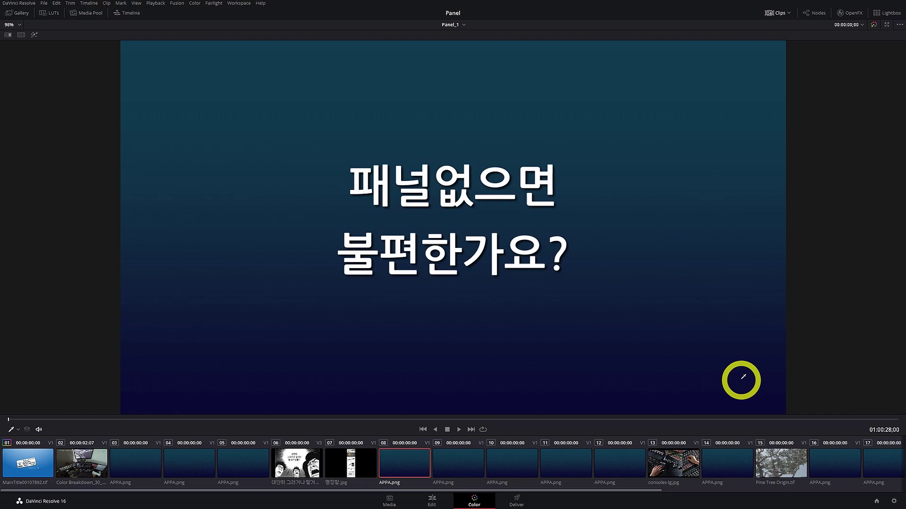
{"action": "key", "text": "Down"}
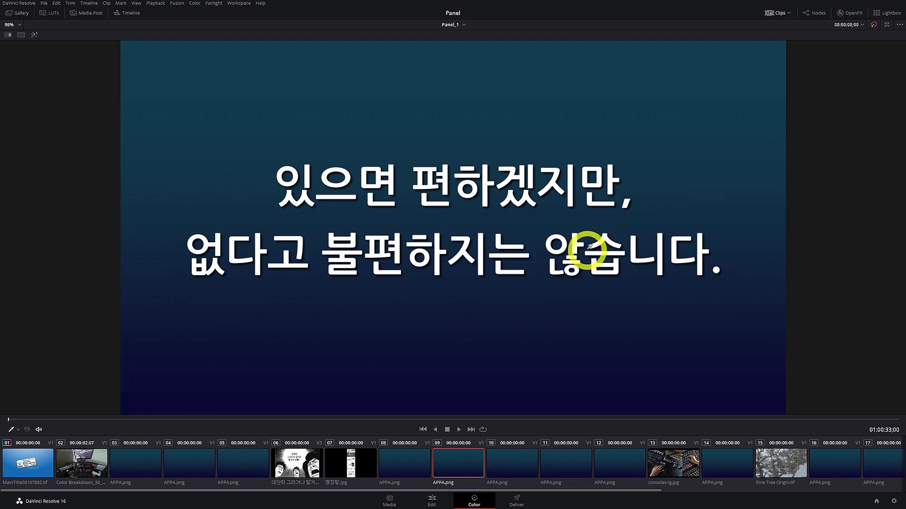
{"action": "key", "text": "Down"}
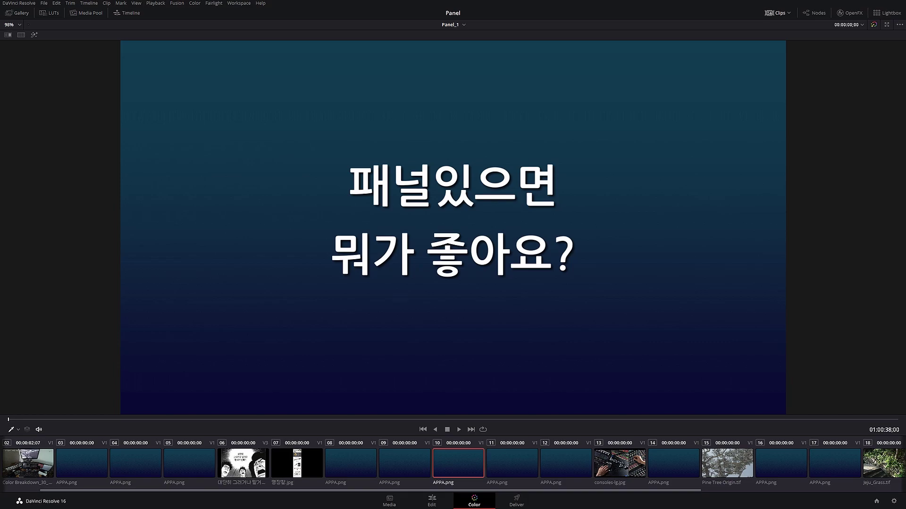
{"action": "key", "text": "Down"}
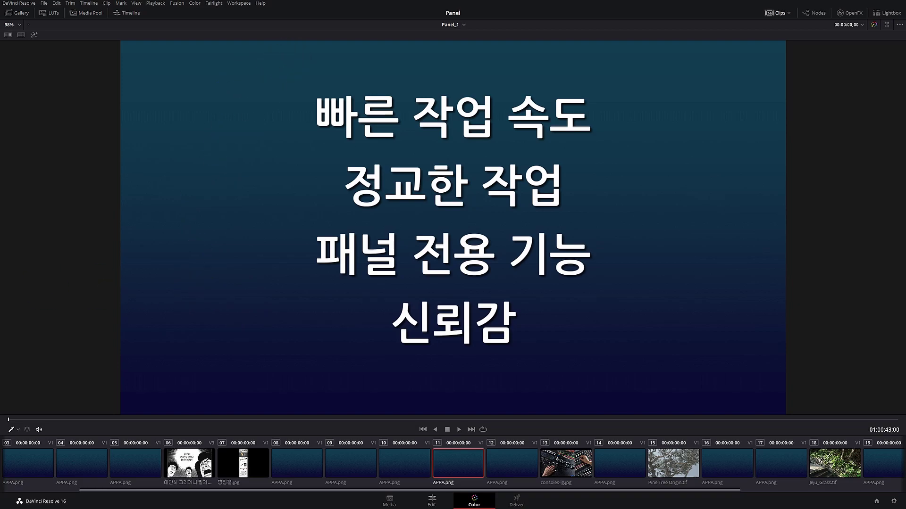
{"action": "key", "text": "Down"}
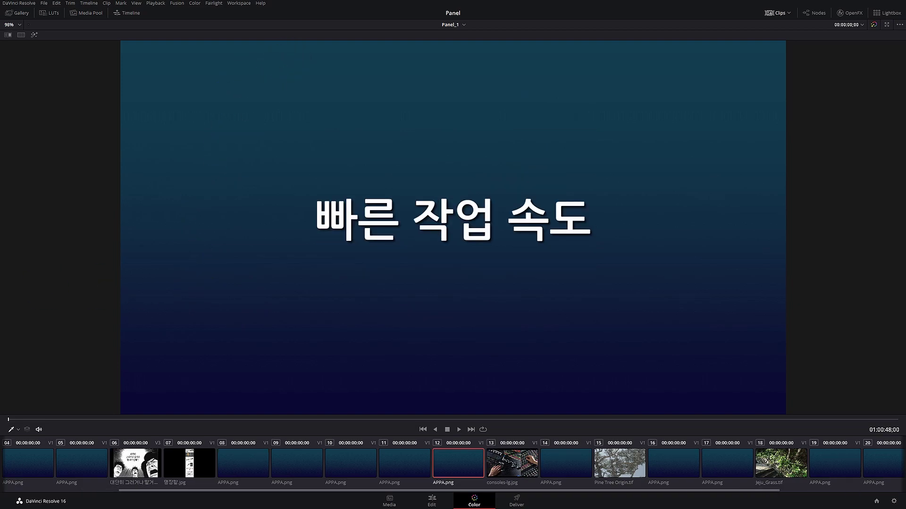
{"action": "key", "text": "Down"}
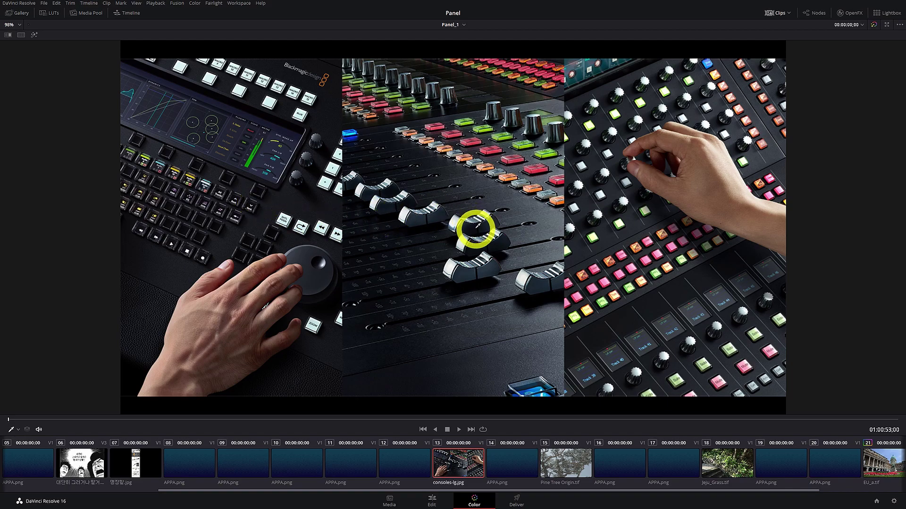
{"action": "key", "text": "Down"}
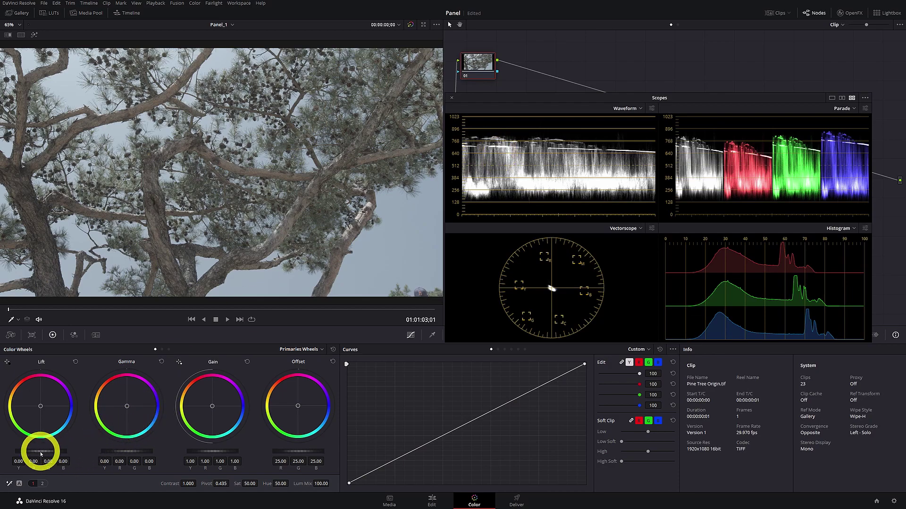
Step: Grade the pine tree clip with Lift -0.08, Gain 1.17, Gamma 0.03, Saturation 100 and Contrast 1.154
{"action": "left_click_drag", "start_coordinate": [41, 454], "coordinate": [37, 454]}
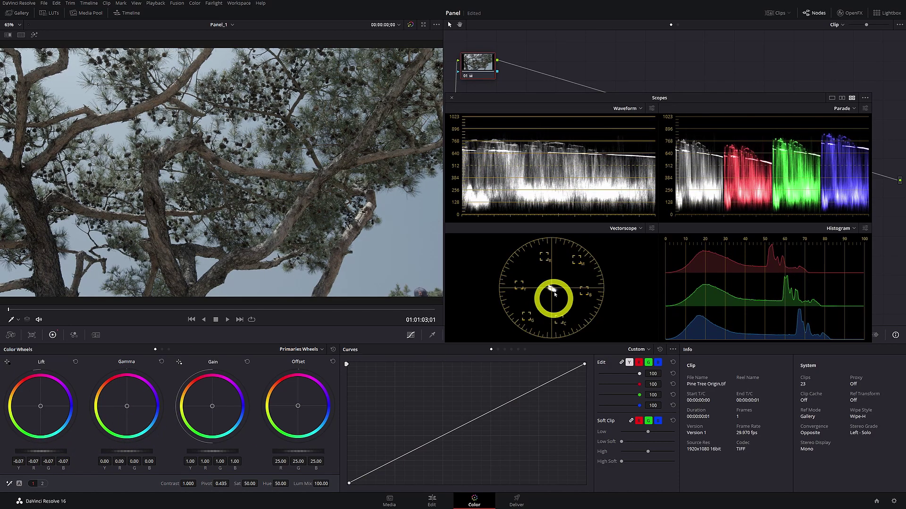
{"action": "left_click_drag", "start_coordinate": [214, 457], "coordinate": [214, 452]}
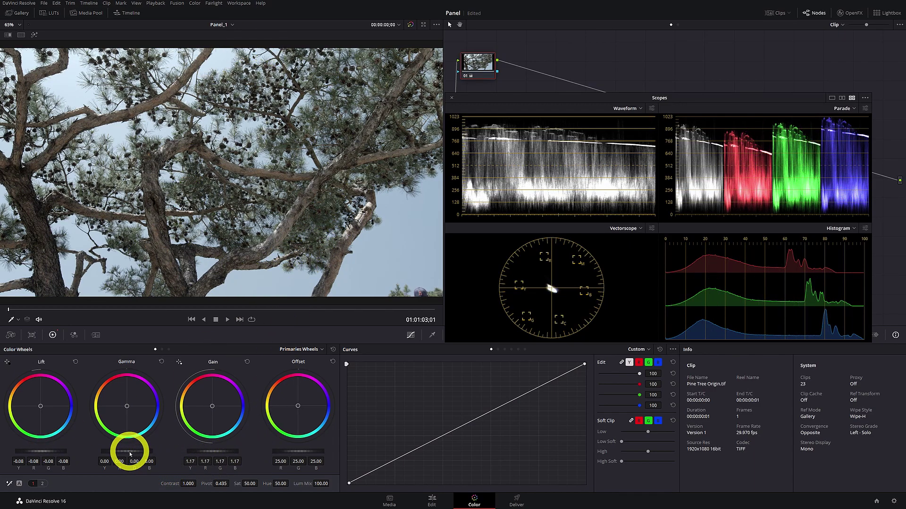
{"action": "left_click_drag", "start_coordinate": [130, 454], "coordinate": [134, 454]}
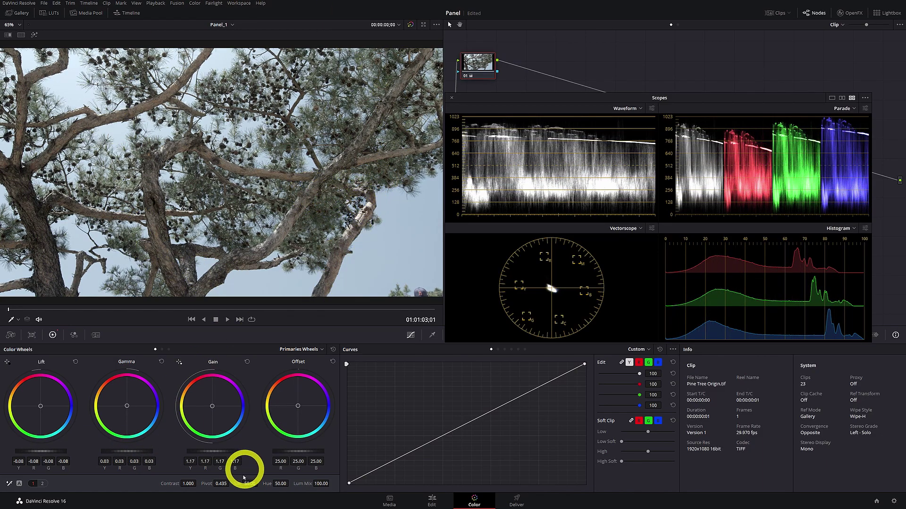
{"action": "left_click_drag", "start_coordinate": [245, 483], "coordinate": [330, 483]}
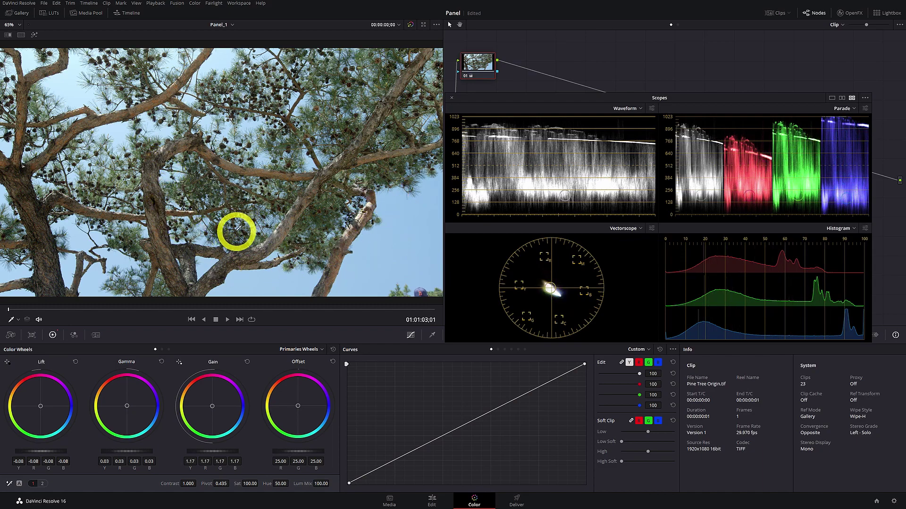
{"action": "mouse_move", "coordinate": [188, 483]}
{"action": "left_mouse_down"}
{"action": "mouse_move", "coordinate": [218, 482]}
{"action": "mouse_move", "coordinate": [196, 481]}
{"action": "left_mouse_up"}
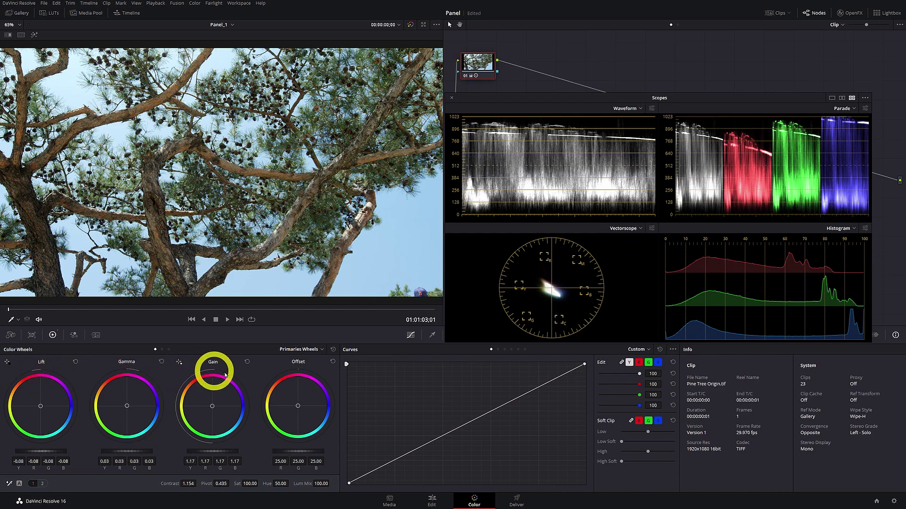
Step: Reset the pine tree clip's primary color wheel adjustments and save the project
{"action": "left_click", "coordinate": [333, 350]}
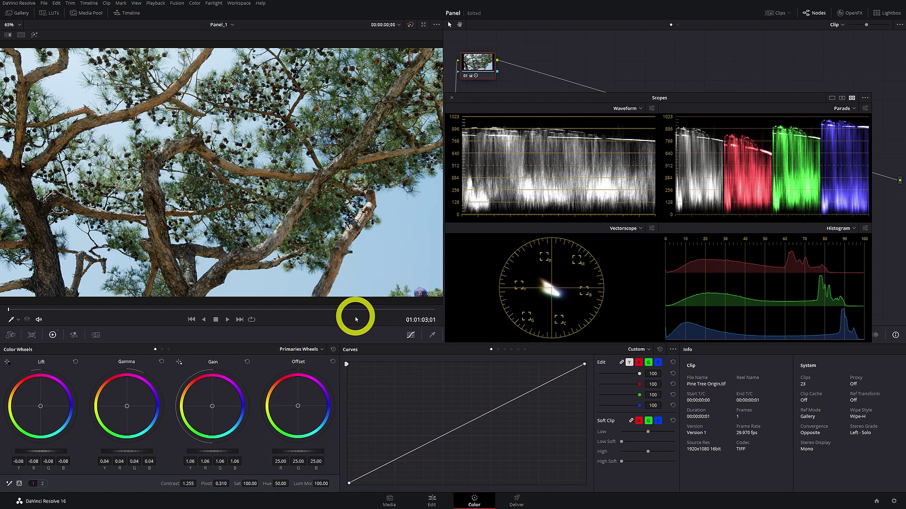
{"action": "key", "text": "ctrl+s"}
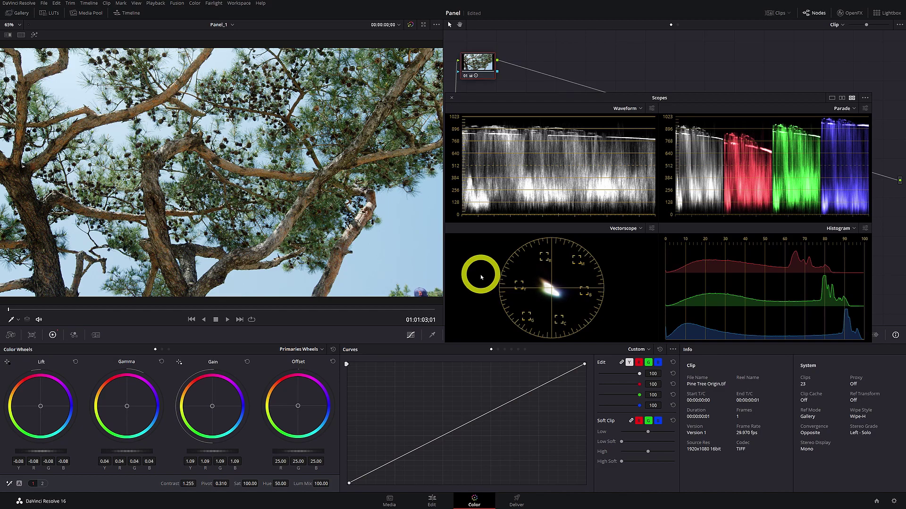
Step: Advance to the detailed 정교한 작업 slide and try nudging its Gain up and down in single increments
{"action": "key", "text": "Down"}
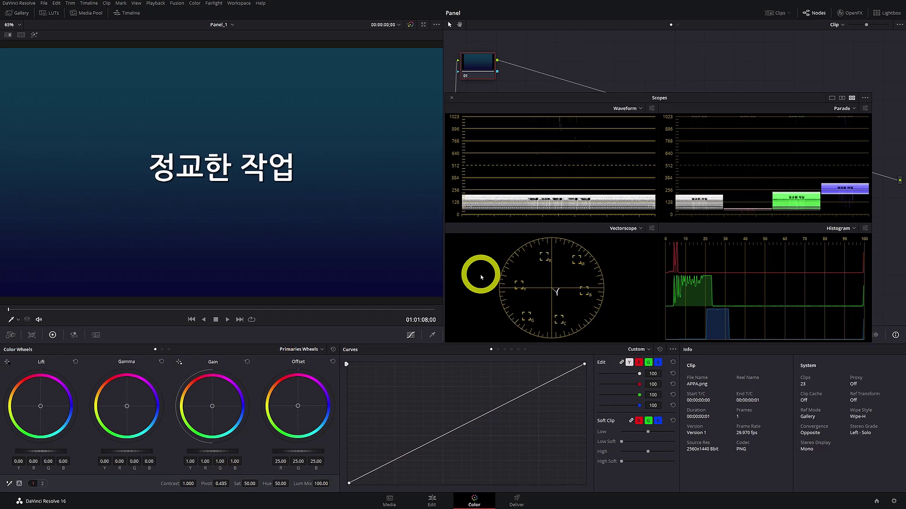
{"action": "key", "text": "Down"}
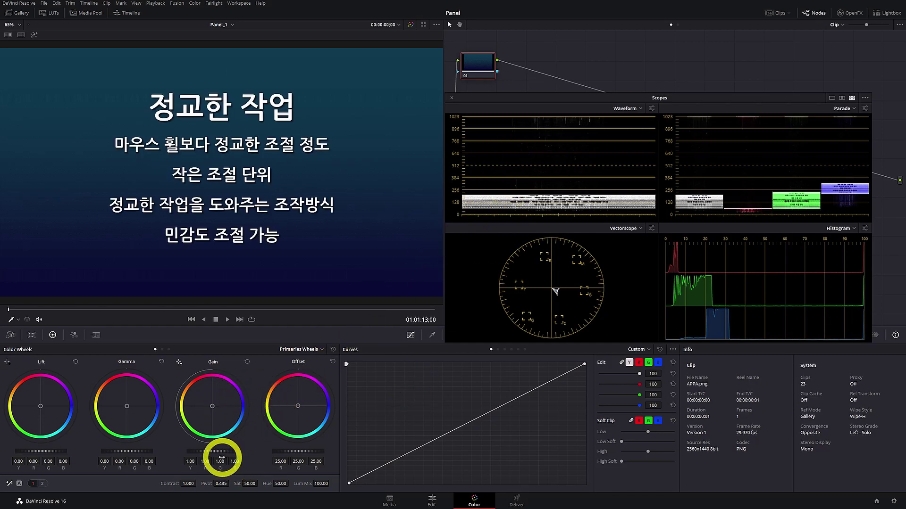
{"action": "scroll", "coordinate": [210, 451], "scroll_direction": "up", "scroll_amount": 1}
{"action": "scroll", "coordinate": [210, 453], "scroll_direction": "down", "scroll_amount": 1}
{"action": "scroll", "coordinate": [210, 453], "scroll_direction": "up", "scroll_amount": 1}
{"action": "scroll", "coordinate": [211, 453], "scroll_direction": "down", "scroll_amount": 1}
{"action": "scroll", "coordinate": [210, 453], "scroll_direction": "up", "scroll_amount": 1}
{"action": "scroll", "coordinate": [210, 453], "scroll_direction": "down", "scroll_amount": 1}
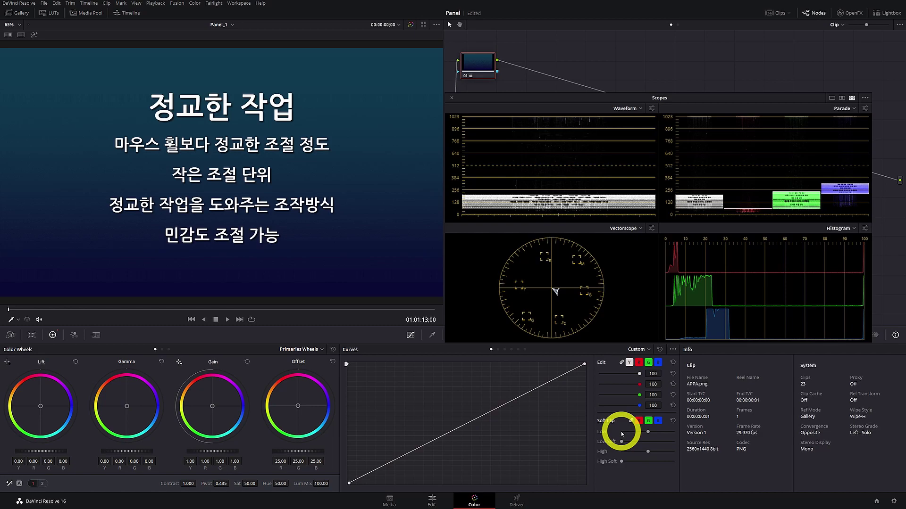
Step: Go to the Jeju_Grass.tif clip and raise its Gamma to 0.26
{"action": "key", "text": "Down"}
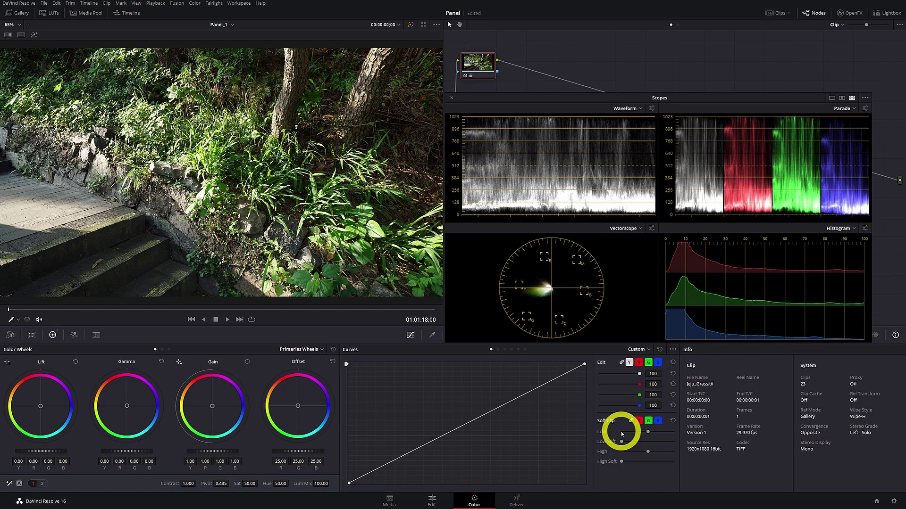
{"action": "left_click", "coordinate": [128, 449]}
{"action": "left_click_drag", "start_coordinate": [127, 449], "coordinate": [436, 431]}
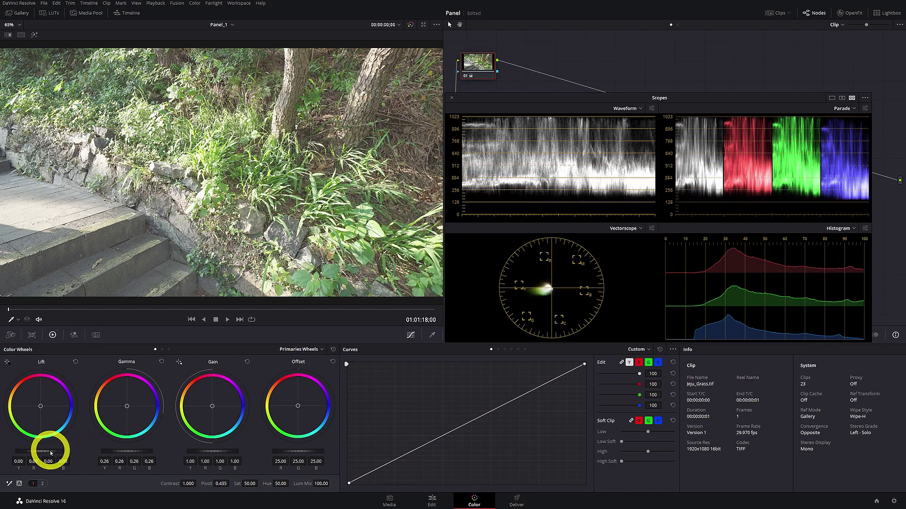
Step: Try very fine Lift adjustments on the grass clip's first node and undo the last change
{"action": "left_click_drag", "start_coordinate": [50, 453], "coordinate": [51, 453]}
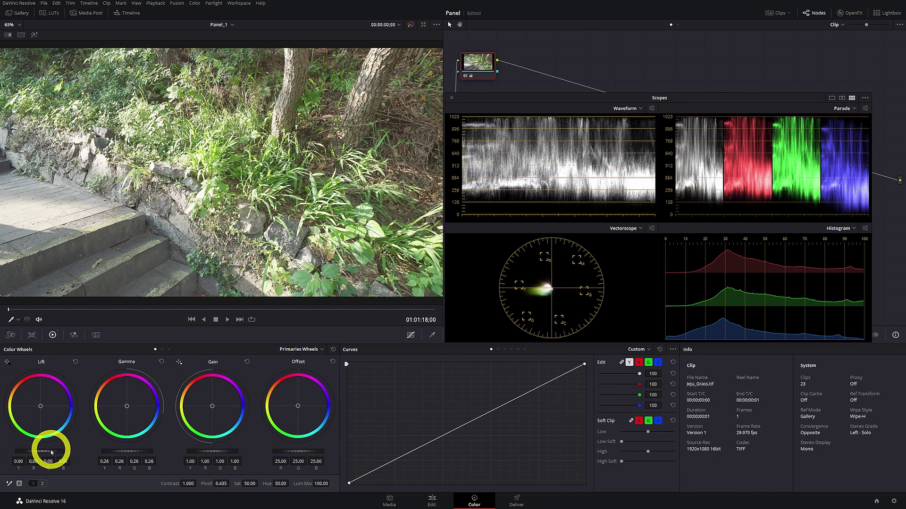
{"action": "left_click_drag", "start_coordinate": [51, 452], "coordinate": [51, 452]}
{"action": "key", "text": "ctrl+z"}
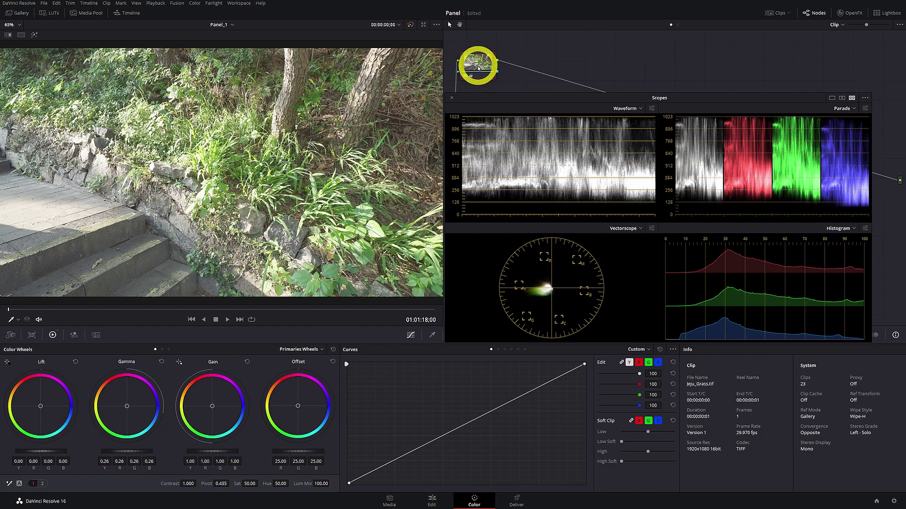
Step: Add a serial node after node 01 of the grass clip, try a slight Lift change on it, and reset Lift
{"action": "key", "text": "alt+s"}
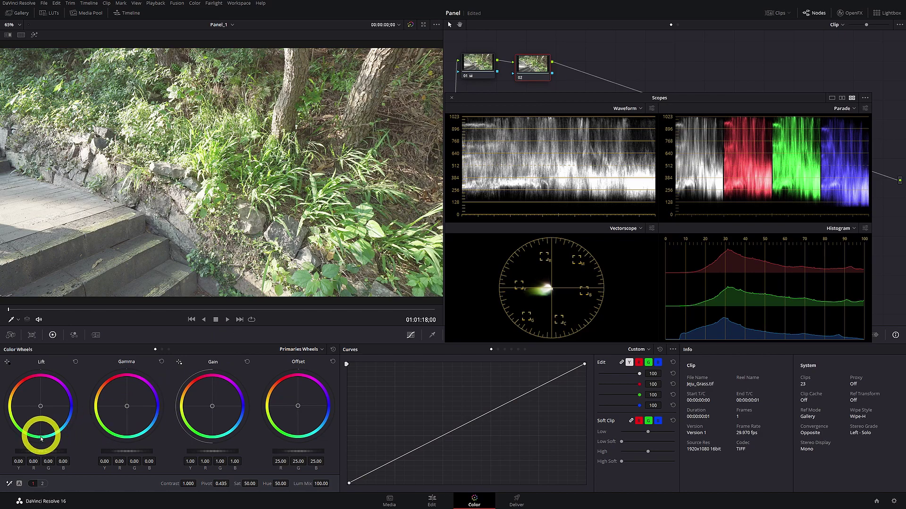
{"action": "left_click_drag", "start_coordinate": [35, 454], "coordinate": [36, 454]}
{"action": "left_click", "coordinate": [76, 362]}
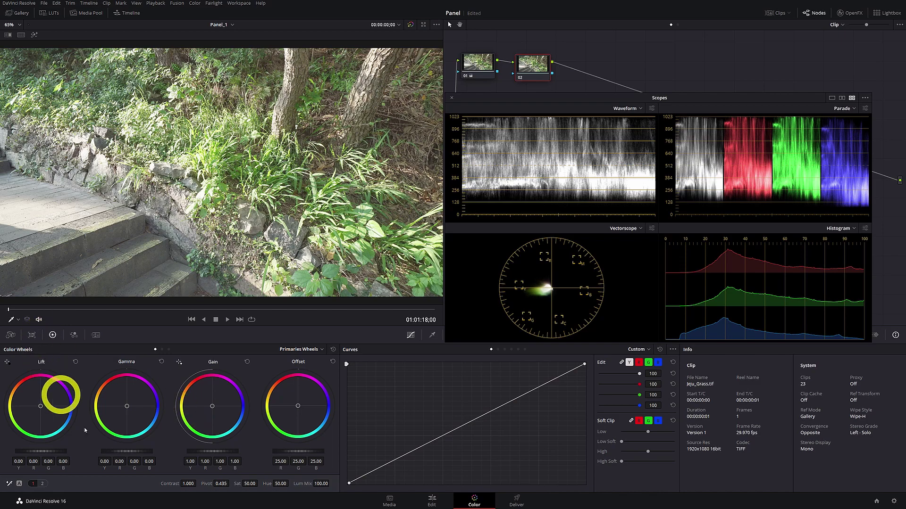
Step: Move the floating Scopes window up to uncover the palette row and open the Blur palette
{"action": "left_click_drag", "start_coordinate": [613, 99], "coordinate": [614, 79]}
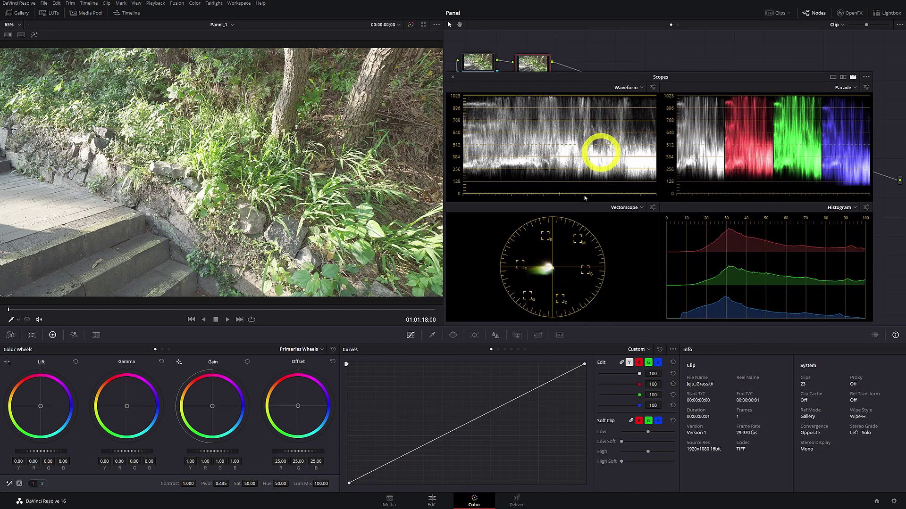
{"action": "left_click", "coordinate": [495, 336]}
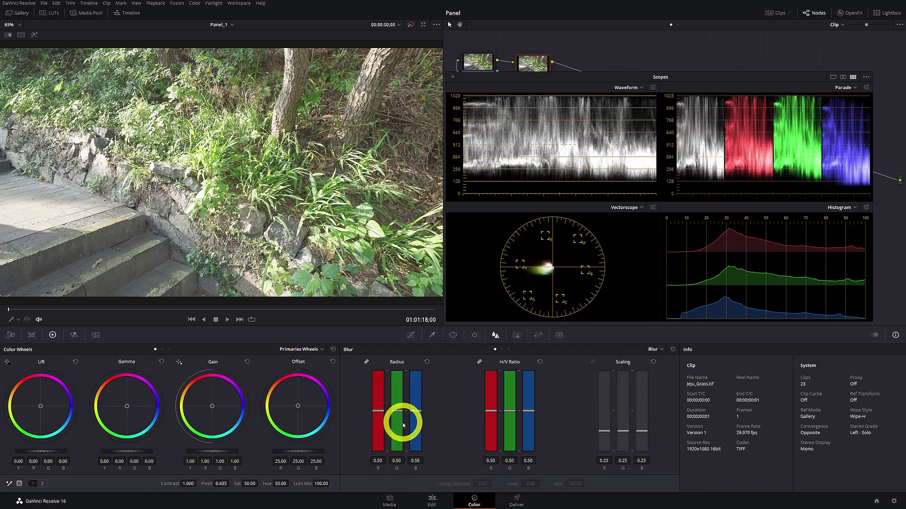
Step: Try raising the linked blur Radius to 0.53 and 0.56 on the second node, and restore its default
{"action": "left_click_drag", "start_coordinate": [394, 419], "coordinate": [395, 421]}
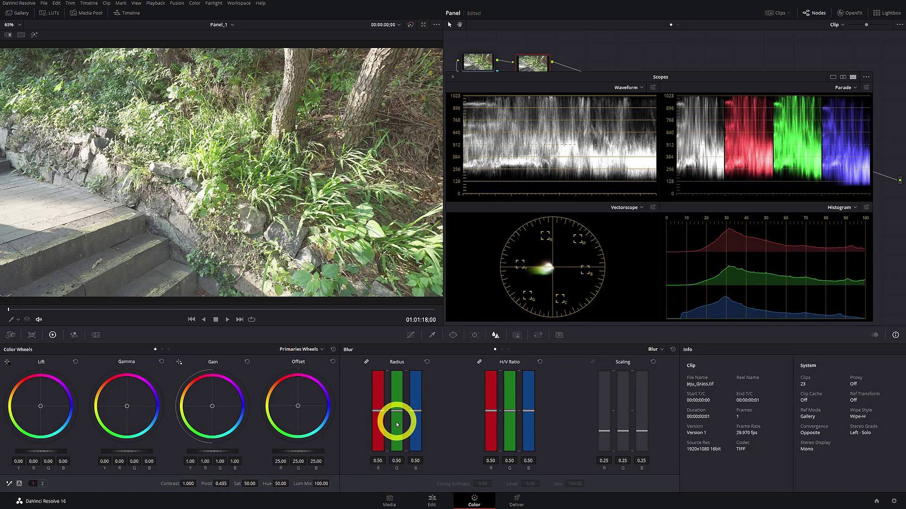
{"action": "key", "text": "ctrl+z"}
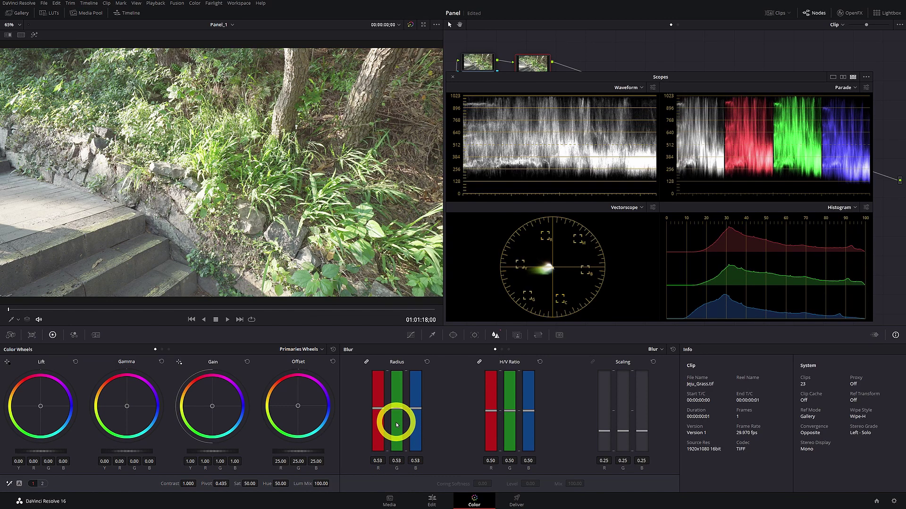
{"action": "left_click_drag", "start_coordinate": [397, 425], "coordinate": [396, 423]}
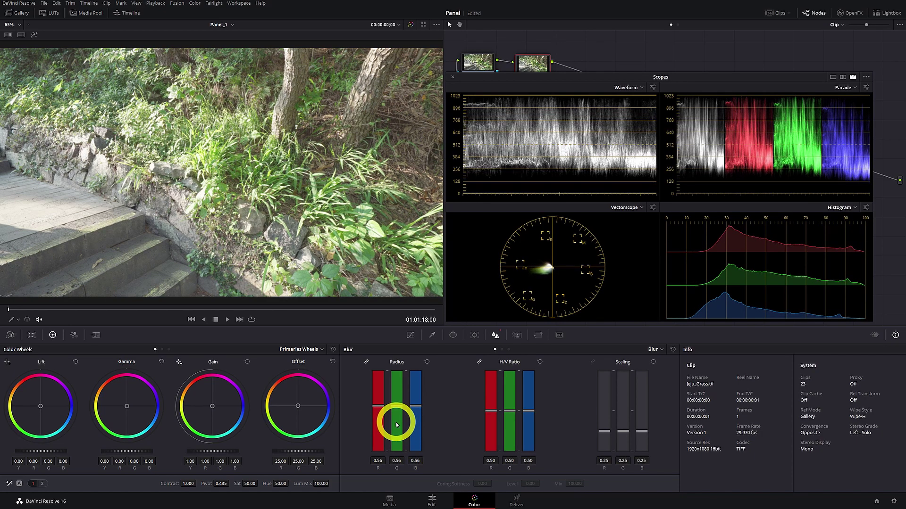
{"action": "double_click", "coordinate": [396, 425]}
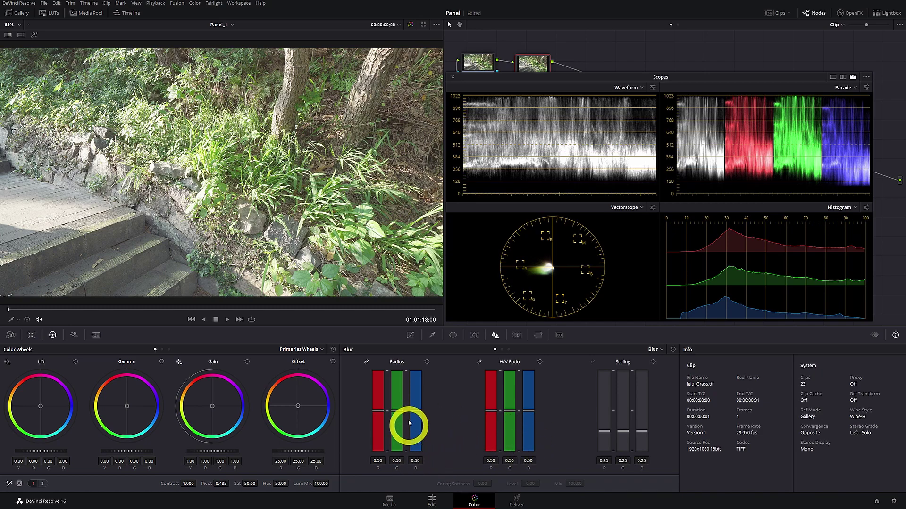
Step: Try the smallest possible blur Radius change, to 0.51, and reset the Radius
{"action": "left_click_drag", "start_coordinate": [398, 412], "coordinate": [398, 410]}
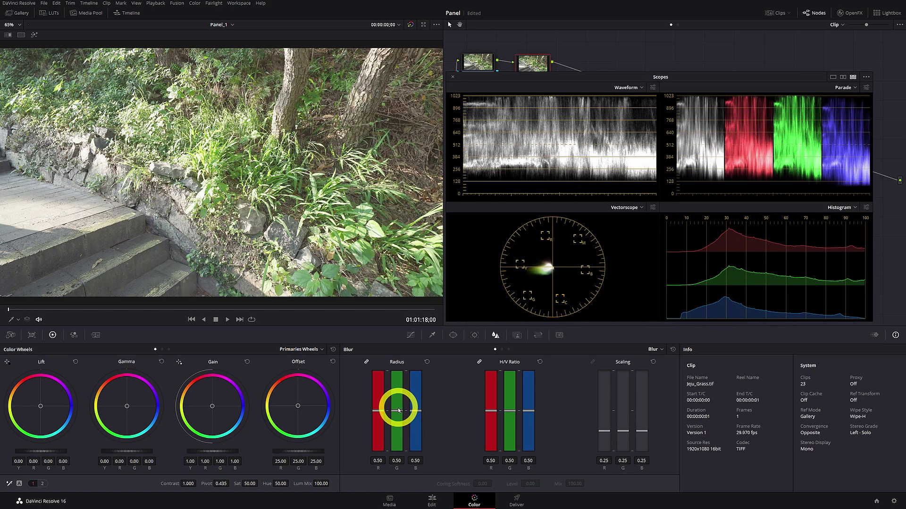
{"action": "key", "text": "ctrl+shift+z"}
{"action": "left_click_drag", "start_coordinate": [398, 410], "coordinate": [396, 413]}
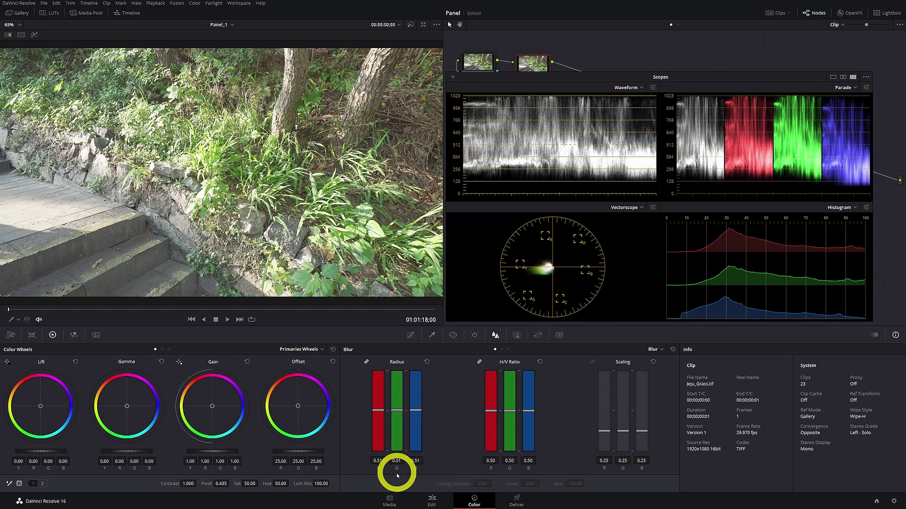
{"action": "left_click", "coordinate": [427, 363]}
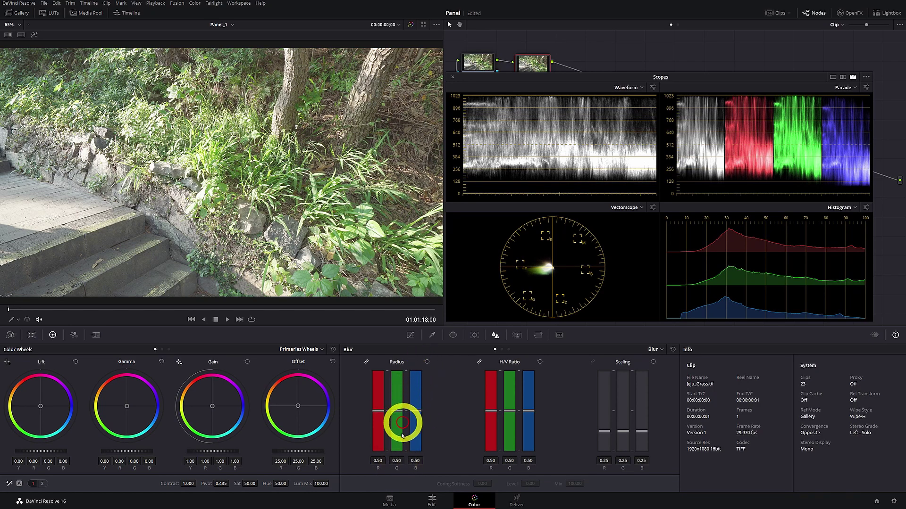
Step: Nudge the linked blur Radius to 0.51 once more on the grass clip's second node and restore its default
{"action": "left_click", "coordinate": [396, 461]}
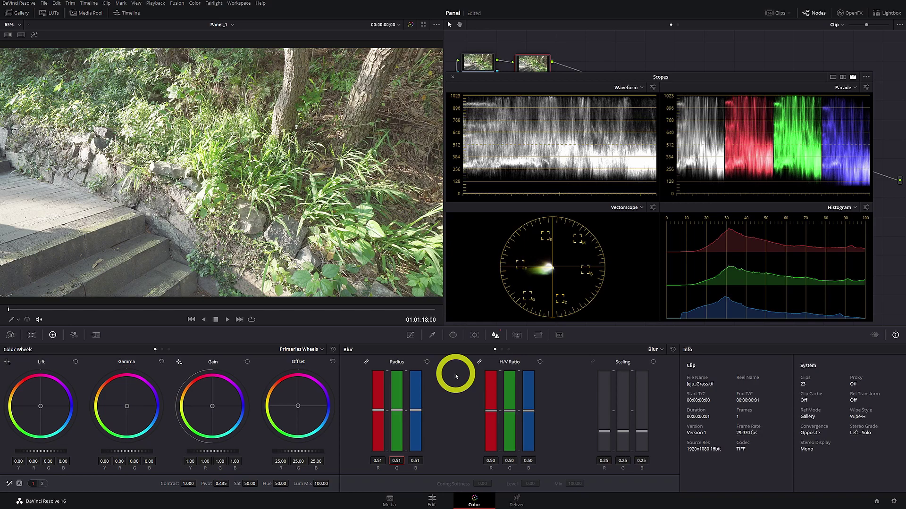
{"action": "left_click", "coordinate": [428, 362]}
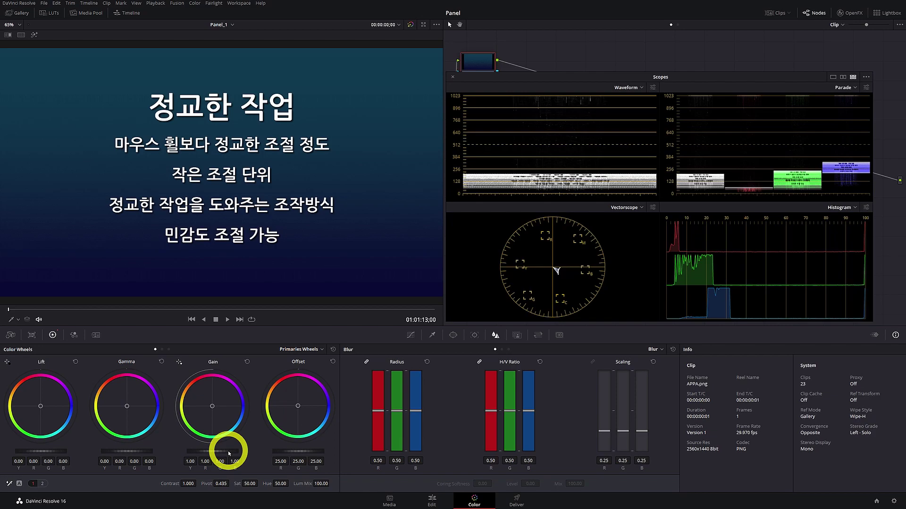
Step: Try lowering master Gain to 0.96 on the title clip and pushing Gain strongly toward orange on the grass clip's third node, resetting each
{"action": "left_click_drag", "start_coordinate": [228, 453], "coordinate": [185, 453]}
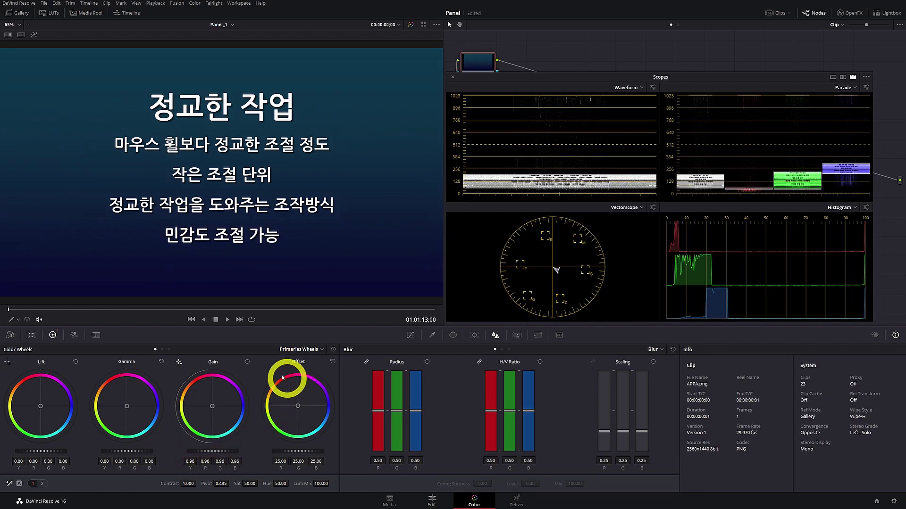
{"action": "left_click", "coordinate": [247, 362]}
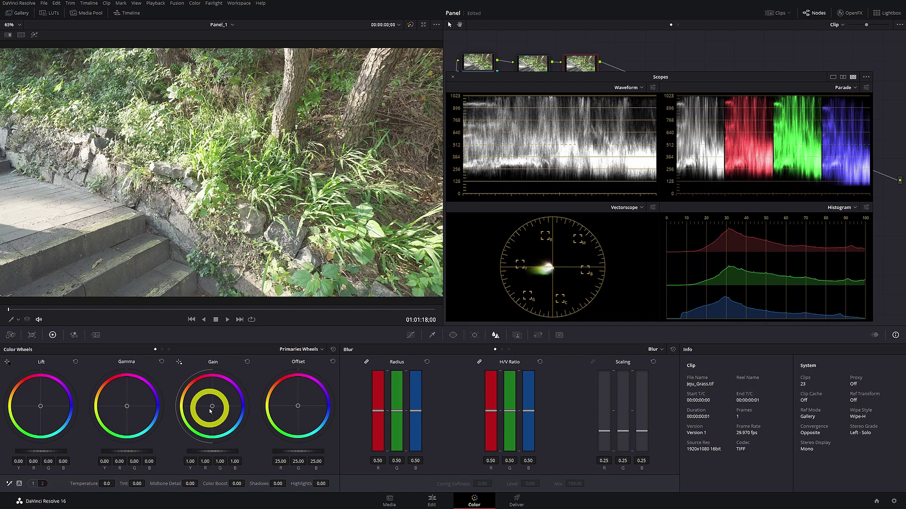
{"action": "left_click_drag", "start_coordinate": [210, 412], "coordinate": [66, 228]}
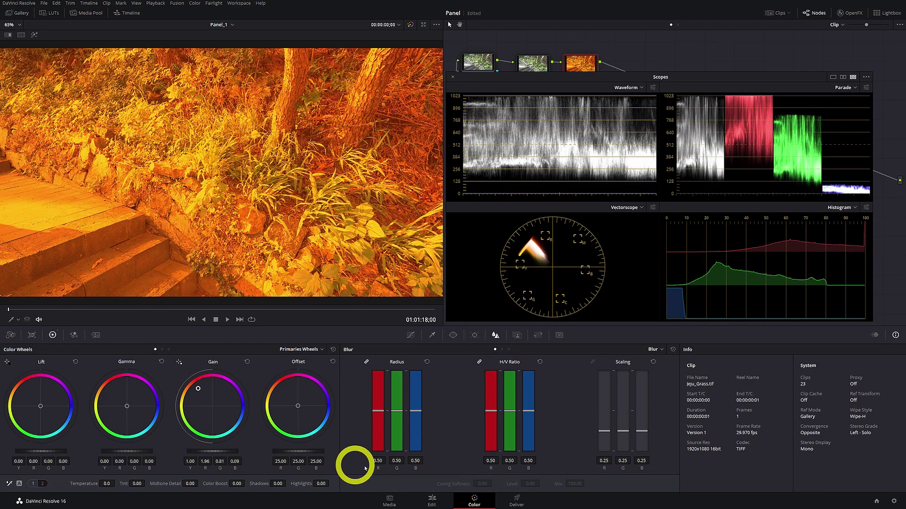
{"action": "left_click", "coordinate": [247, 363]}
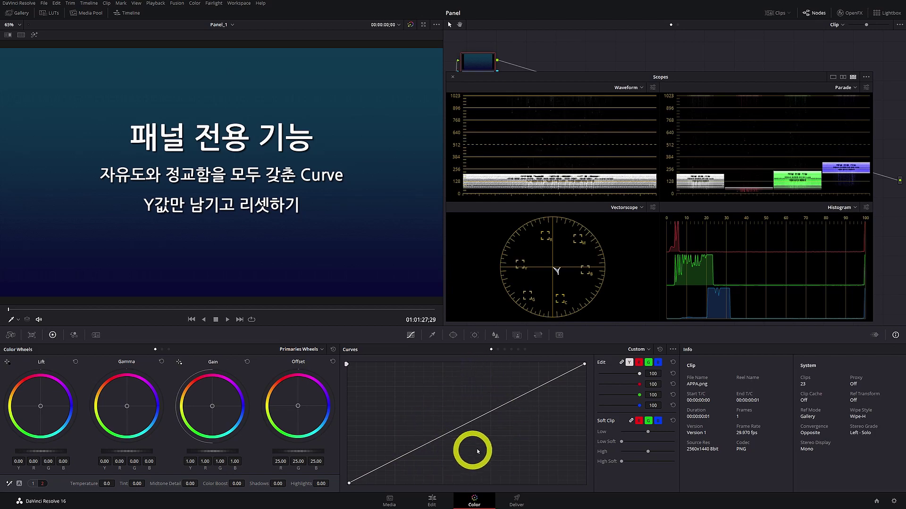
Step: Go to the palace clip and switch its curve mode to Hue Vs Hue
{"action": "key", "text": "Down"}
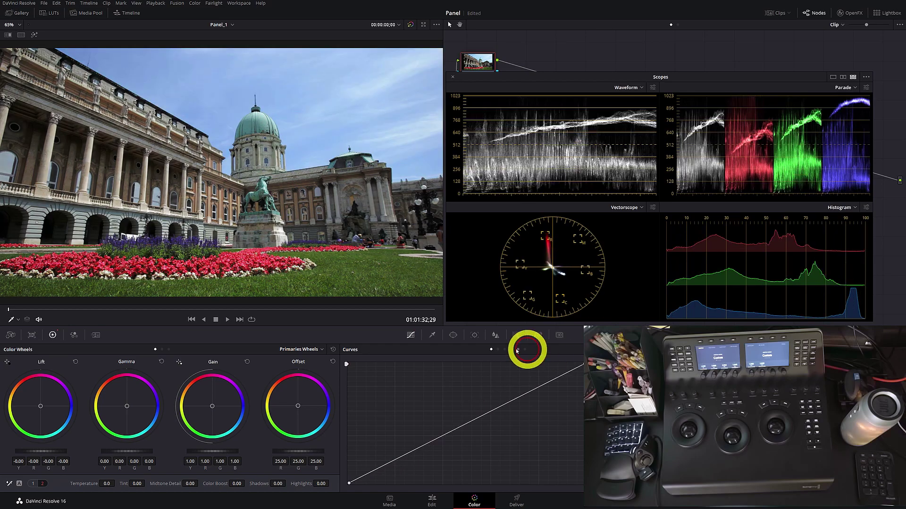
{"action": "left_click", "coordinate": [498, 349]}
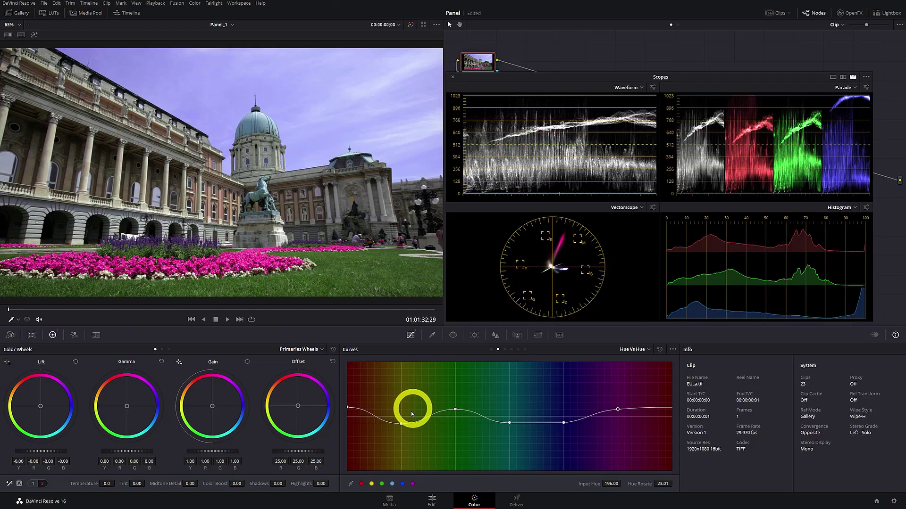
Step: Try adding Hue Vs Hue points in the yellow-green, green and cyan-blue ranges, with Hue Rotate -42.52 at Input Hue 104.79, and reset the curve
{"action": "left_click_drag", "start_coordinate": [426, 418], "coordinate": [485, 404]}
{"action": "left_click_drag", "start_coordinate": [535, 427], "coordinate": [536, 429]}
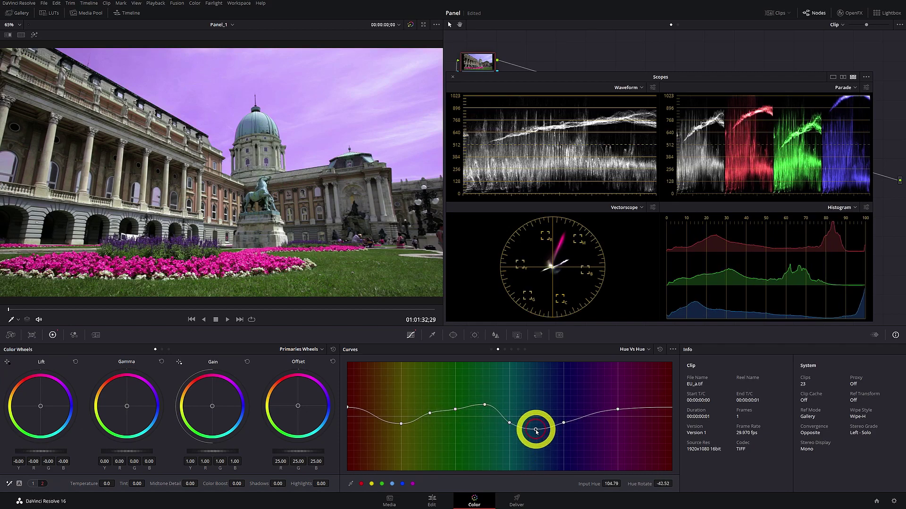
{"action": "left_click", "coordinate": [659, 349]}
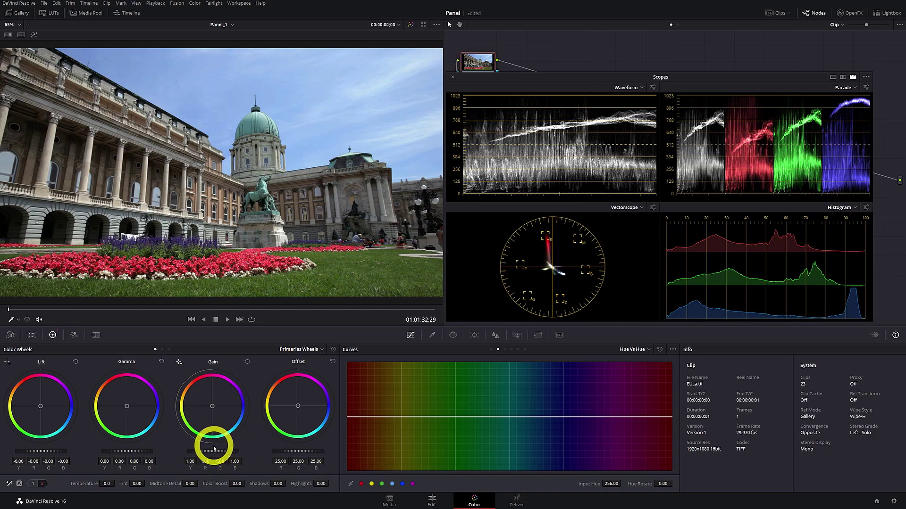
Step: Raise the palace clip's master Gain to 1.35 and repeatedly bypass and restore the grade to compare the vectorscope traces
{"action": "left_click_drag", "start_coordinate": [214, 453], "coordinate": [222, 452]}
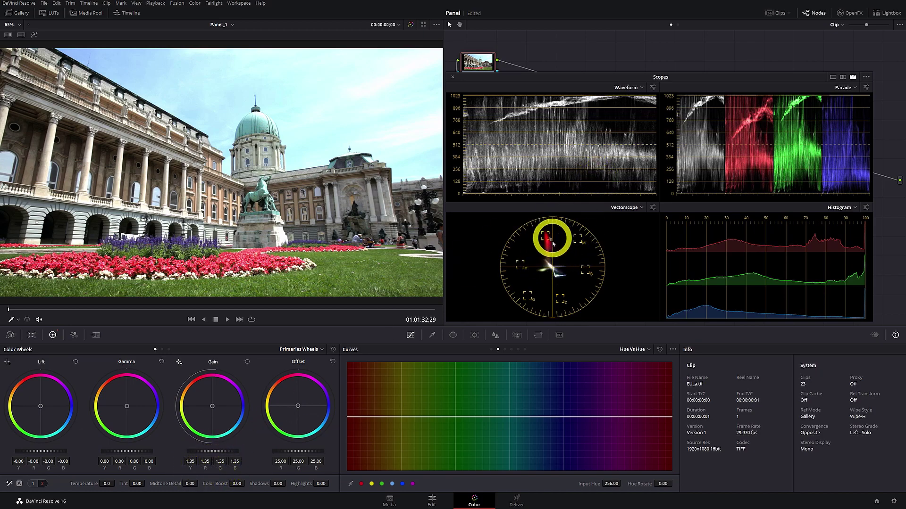
{"action": "key", "text": "shift+d"}
{"action": "key", "text": "shift+d"}
{"action": "key", "text": "shift+d"}
{"action": "key", "text": "shift+d"}
{"action": "key", "text": "shift+d"}
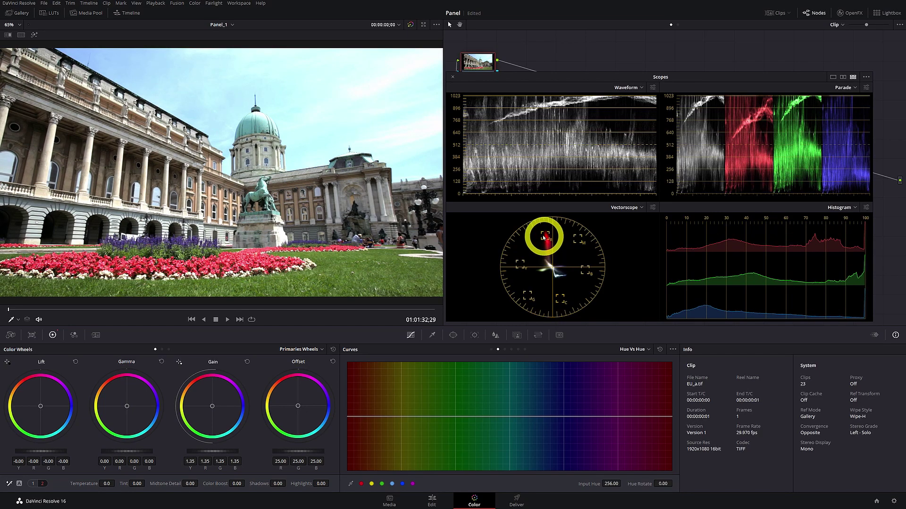
{"action": "key", "text": "shift+d"}
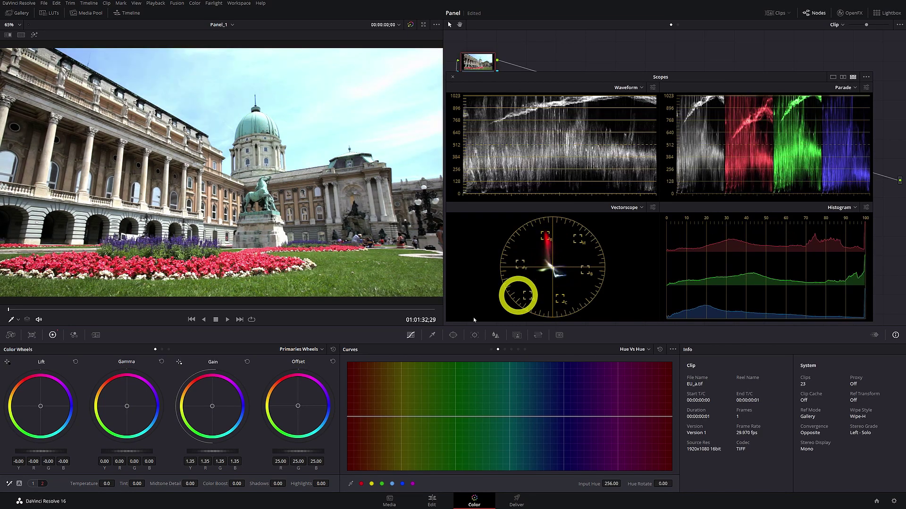